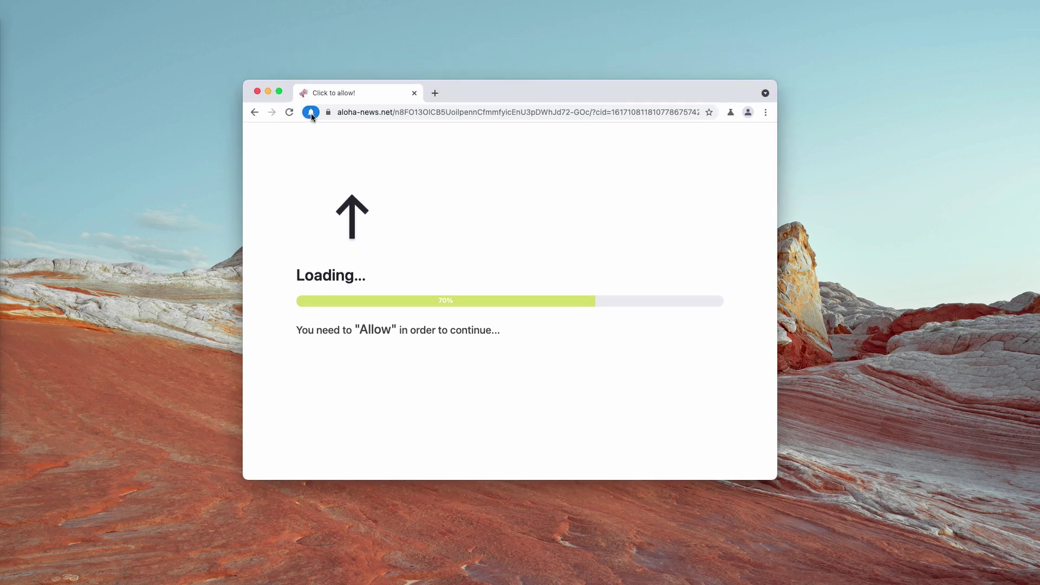
Step: Allow aloha-news.net to show notifications through the address-bar permission prompt
{"action": "left_click", "coordinate": [311, 112]}
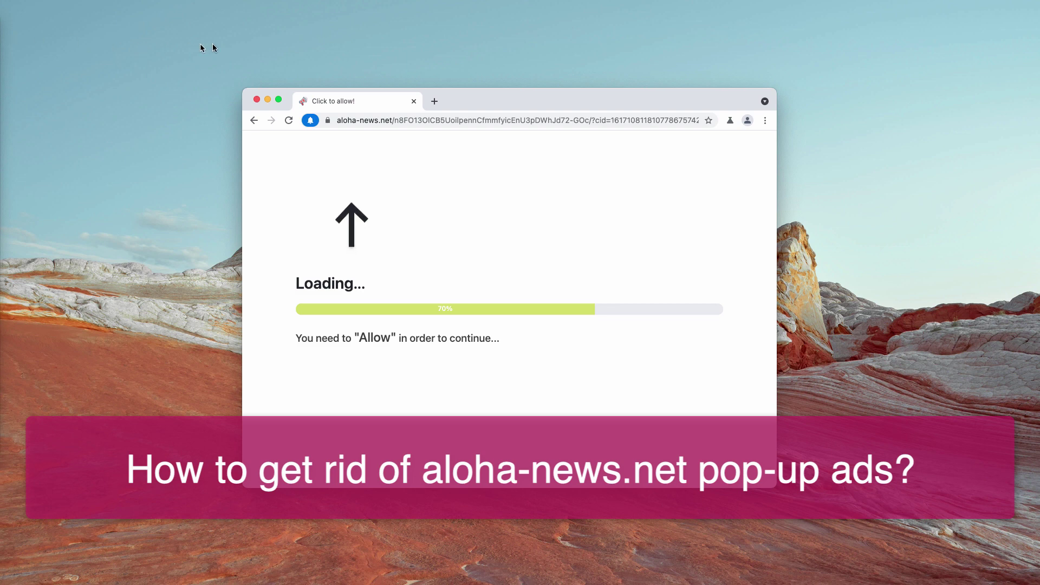
{"action": "left_click", "coordinate": [310, 119]}
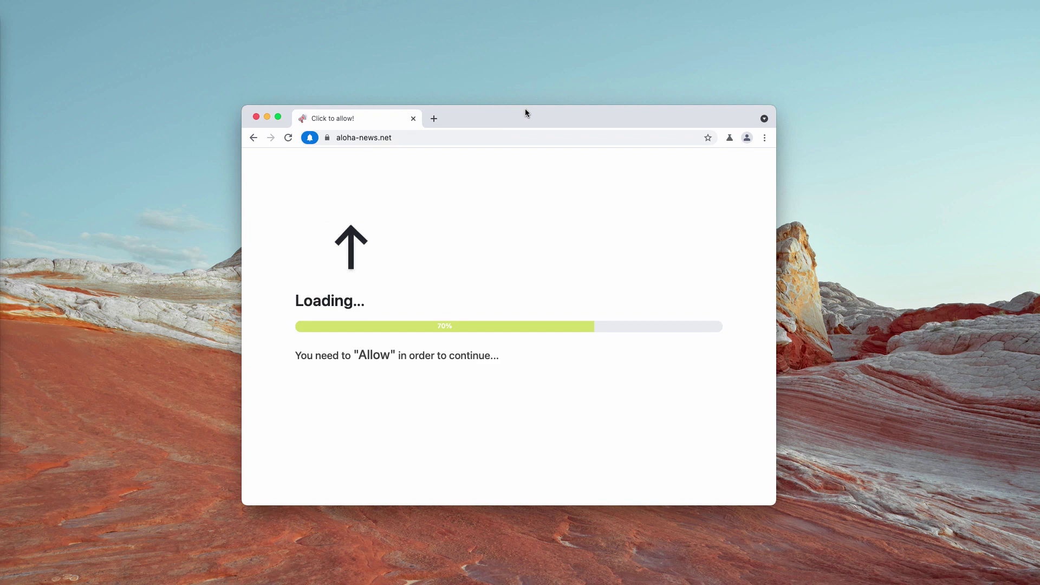
{"action": "left_click", "coordinate": [311, 138]}
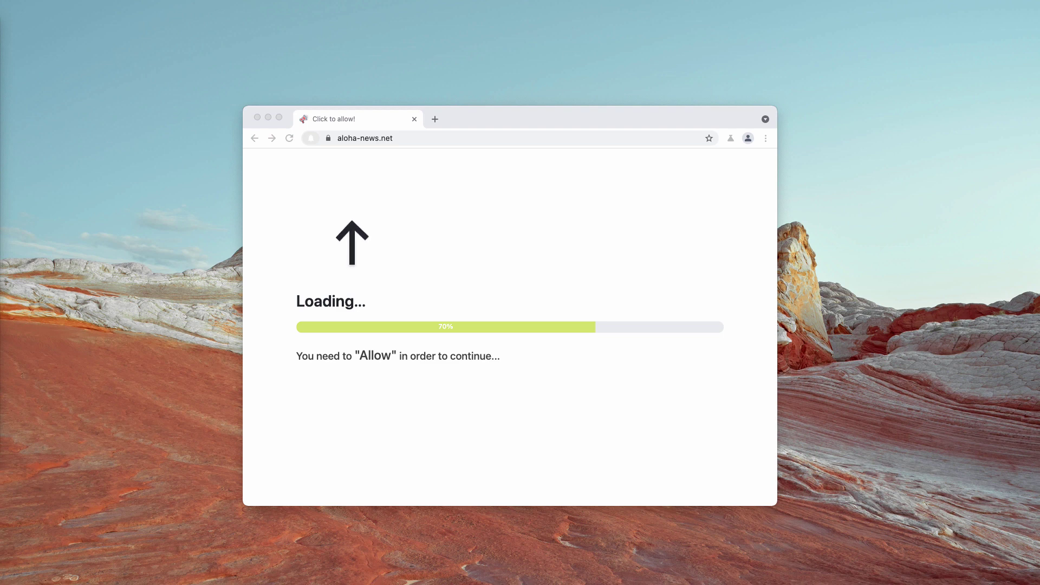
{"action": "left_click", "coordinate": [344, 186]}
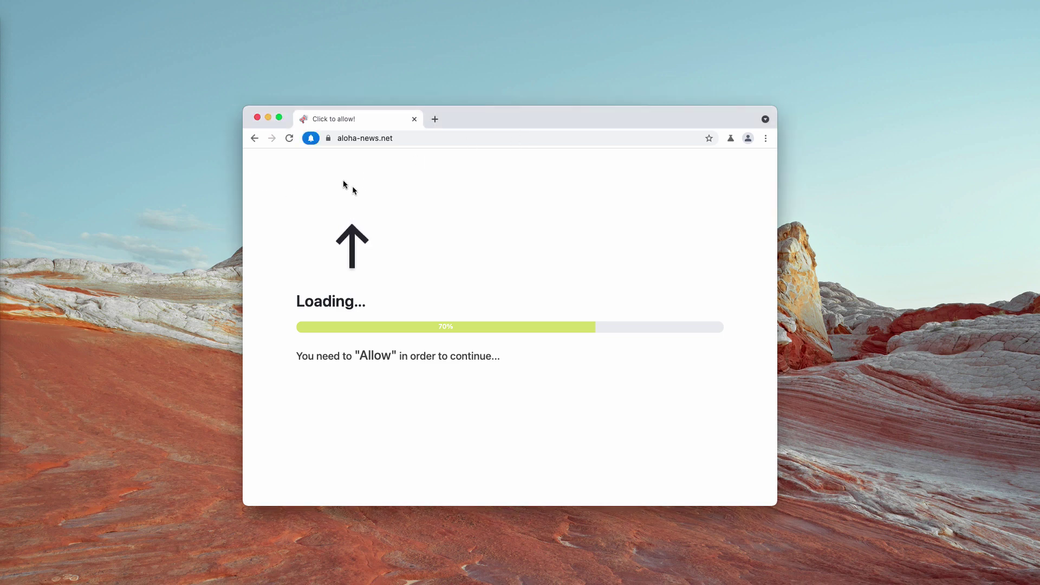
{"action": "left_click", "coordinate": [450, 199]}
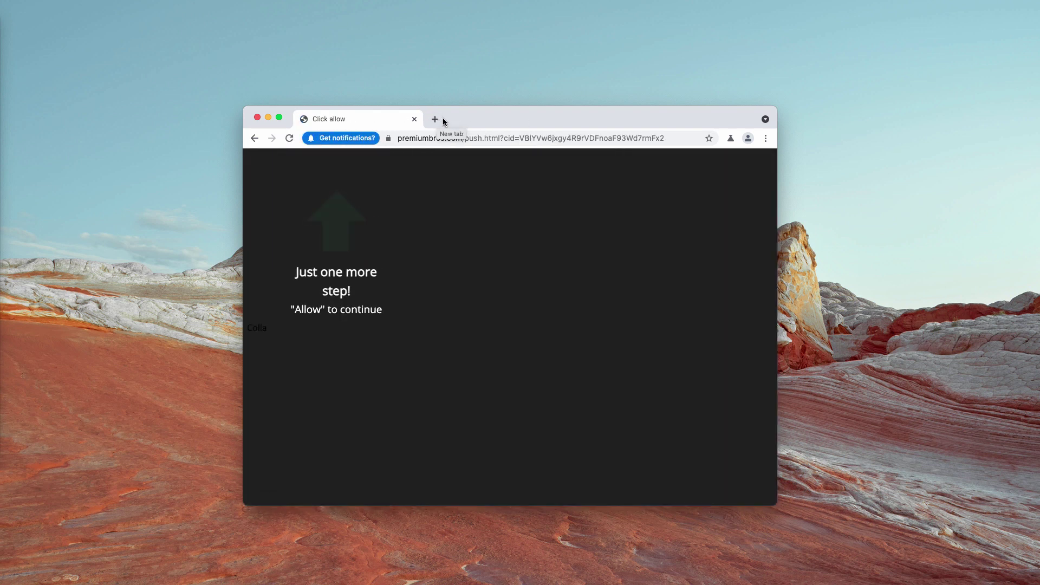
Step: Close the redirected Click allow tab and go to Settings > Site Settings > Notifications
{"action": "left_click", "coordinate": [436, 119]}
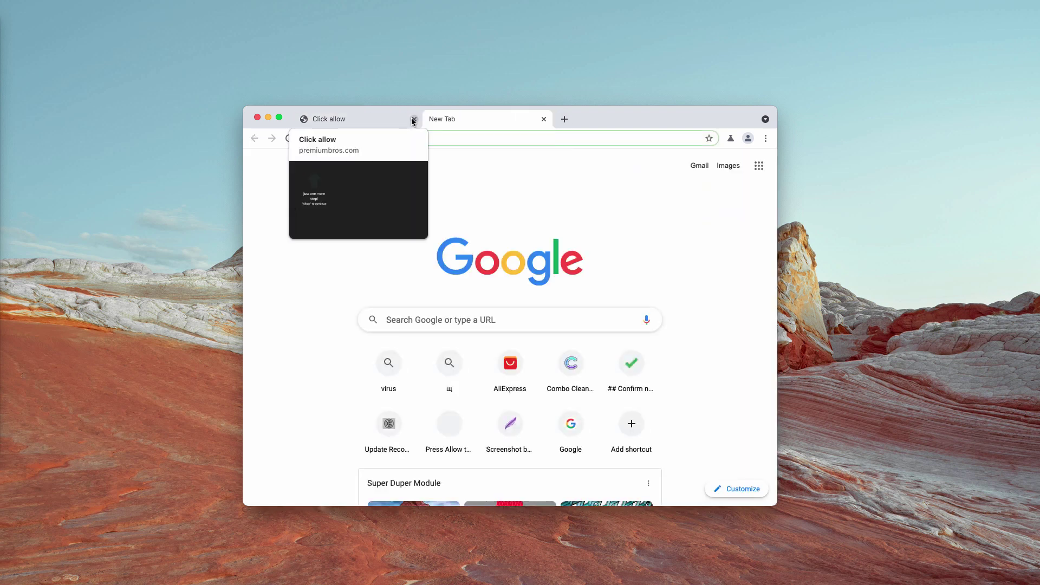
{"action": "left_click", "coordinate": [414, 118]}
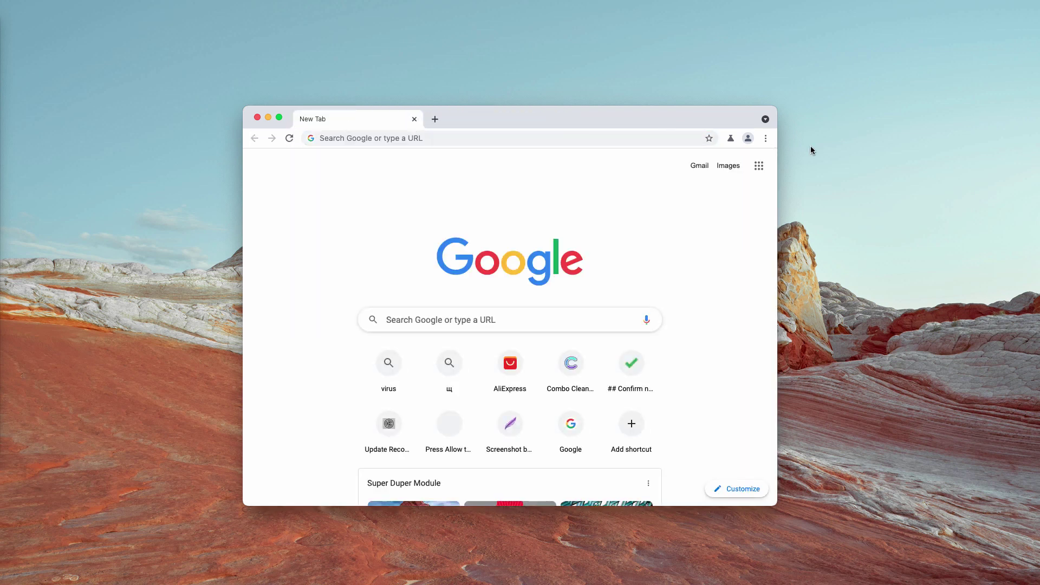
{"action": "left_click", "coordinate": [764, 139]}
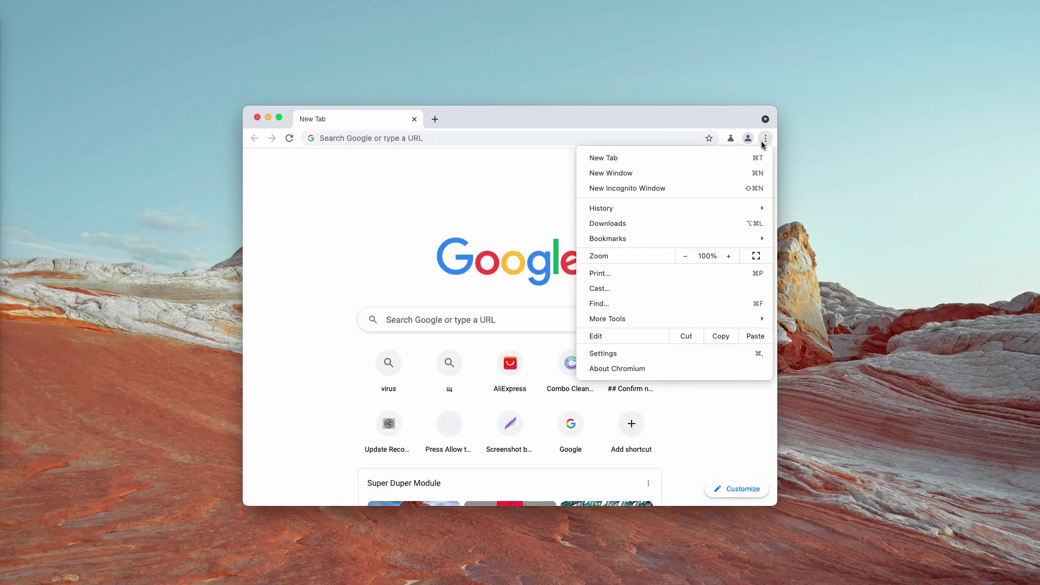
{"action": "left_click", "coordinate": [642, 353]}
{"action": "scroll", "coordinate": [465, 347], "scroll_direction": "down", "scroll_amount": 5}
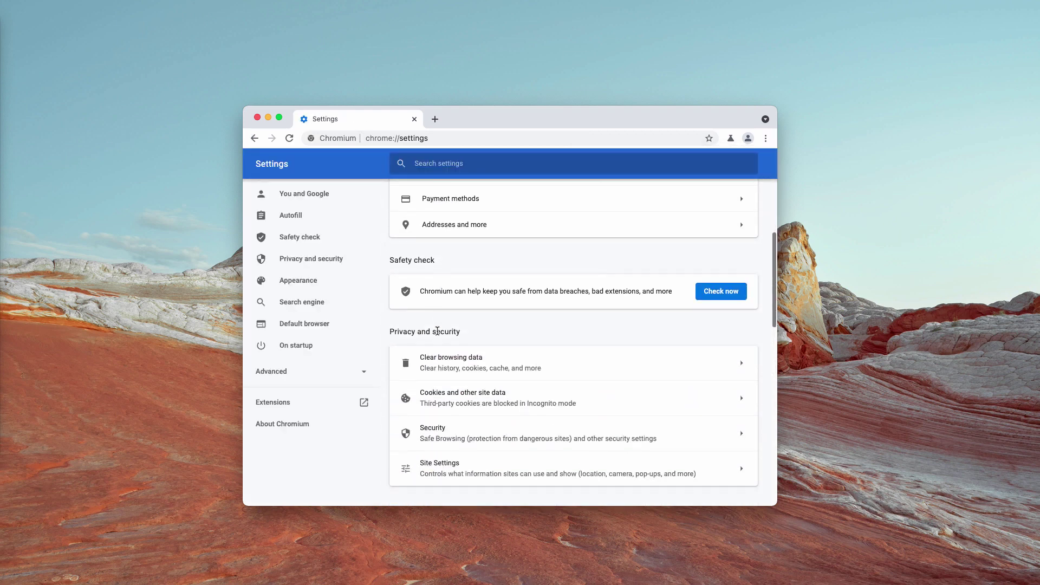
{"action": "left_click", "coordinate": [475, 398]}
{"action": "scroll", "coordinate": [469, 353], "scroll_direction": "down", "scroll_amount": 5}
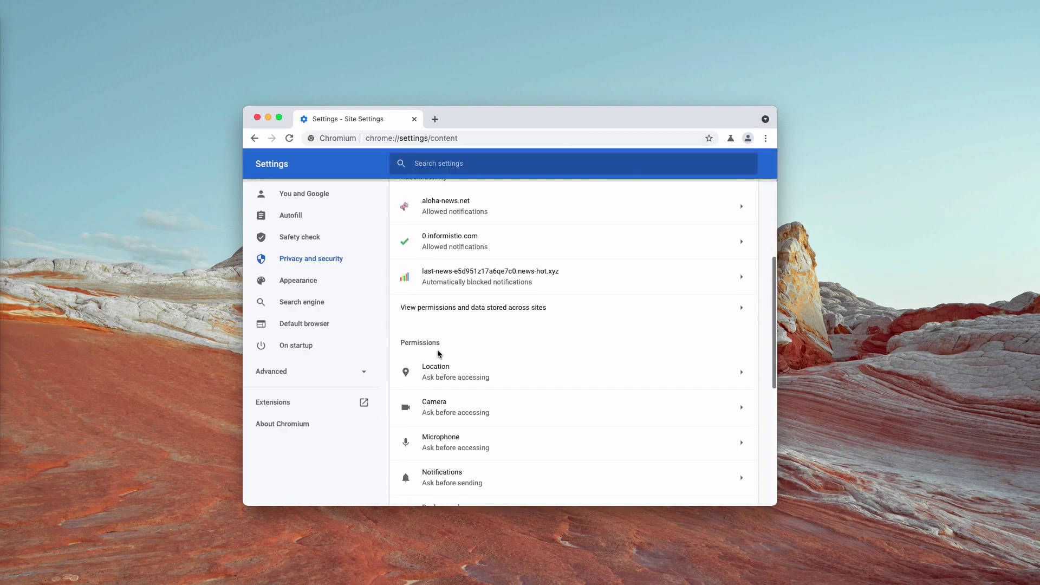
{"action": "left_click", "coordinate": [460, 479]}
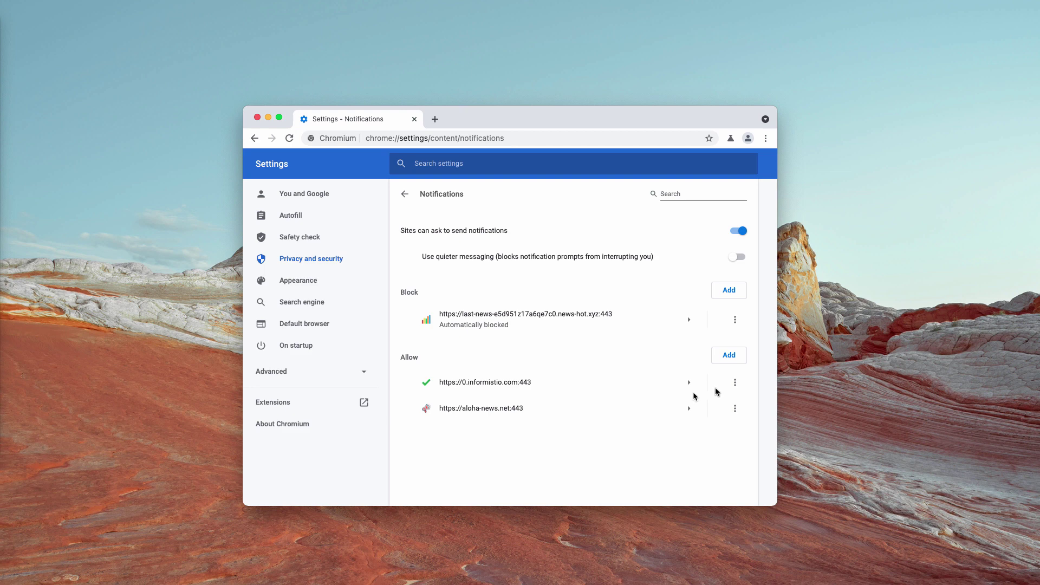
Step: Remove informistio.com, aloha-news.net and the blocked news site from notification permissions
{"action": "left_click", "coordinate": [735, 383]}
{"action": "left_click", "coordinate": [710, 421]}
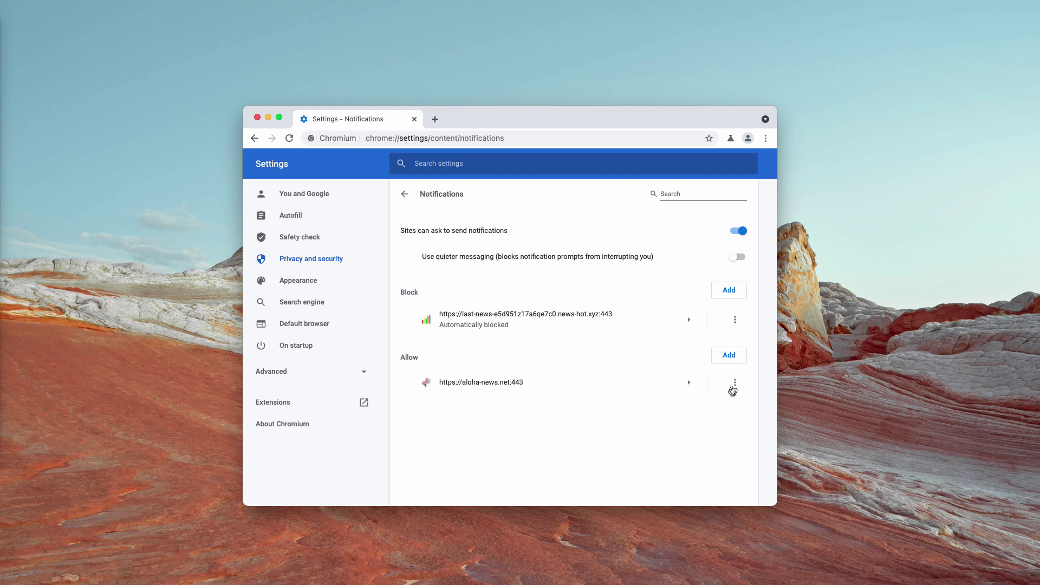
{"action": "left_click", "coordinate": [734, 382]}
{"action": "left_click", "coordinate": [699, 421]}
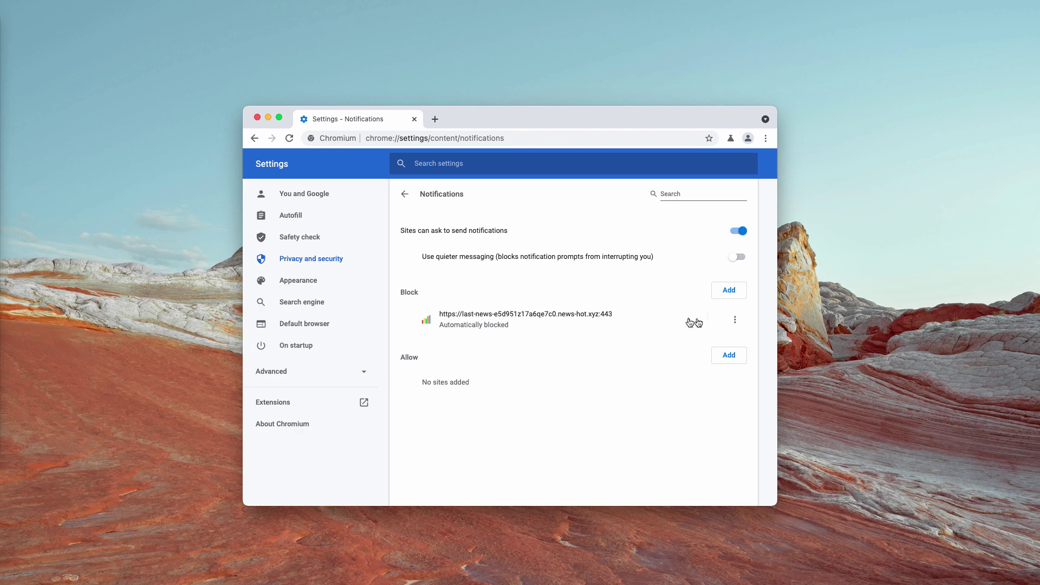
{"action": "left_click", "coordinate": [735, 320]}
{"action": "left_click", "coordinate": [699, 355]}
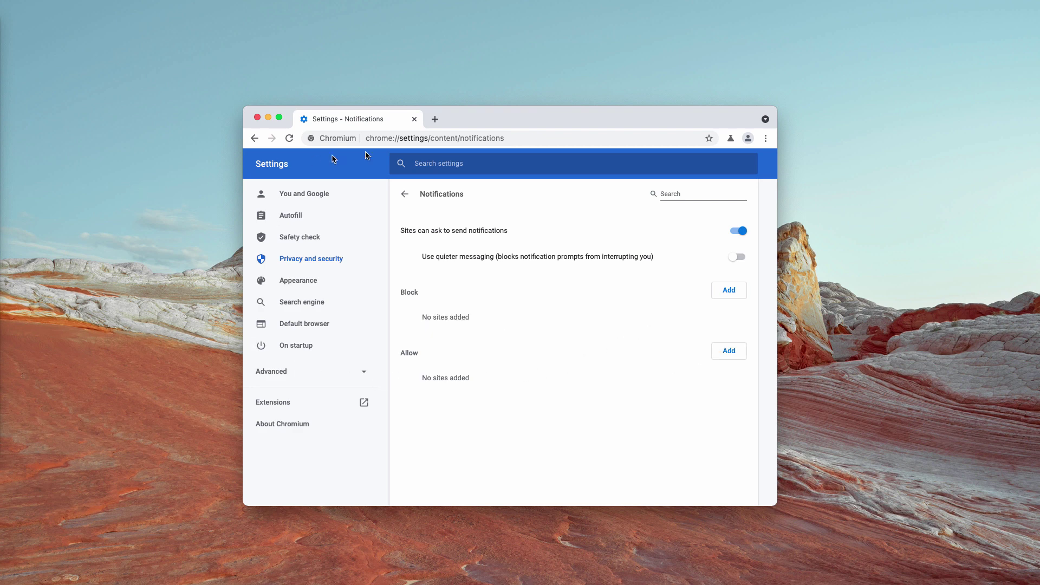
Step: Load combocleaner.com from the address bar suggestion
{"action": "left_click", "coordinate": [458, 139]}
{"action": "type", "text": "c"}
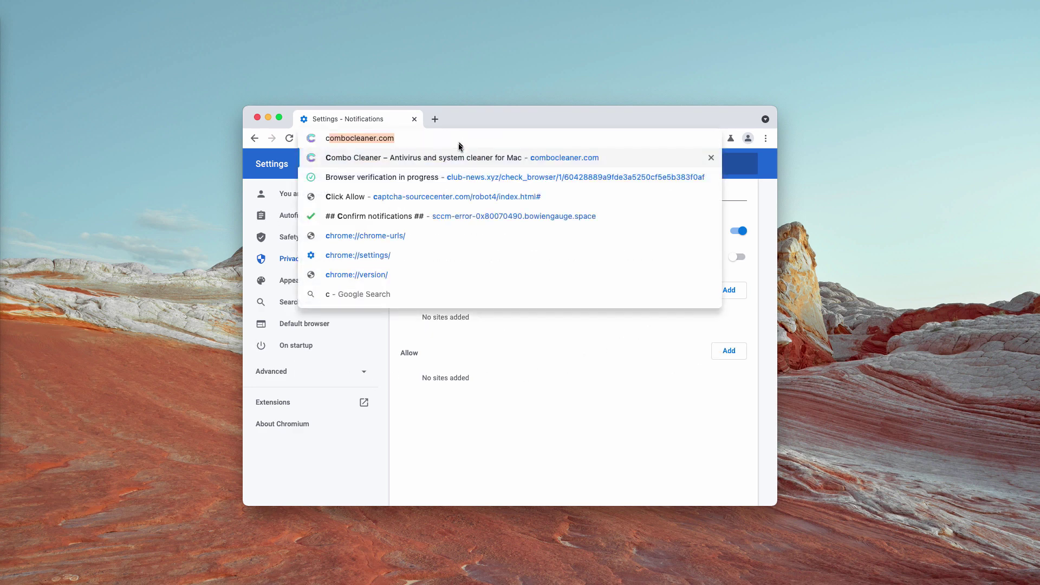
{"action": "left_click", "coordinate": [463, 164]}
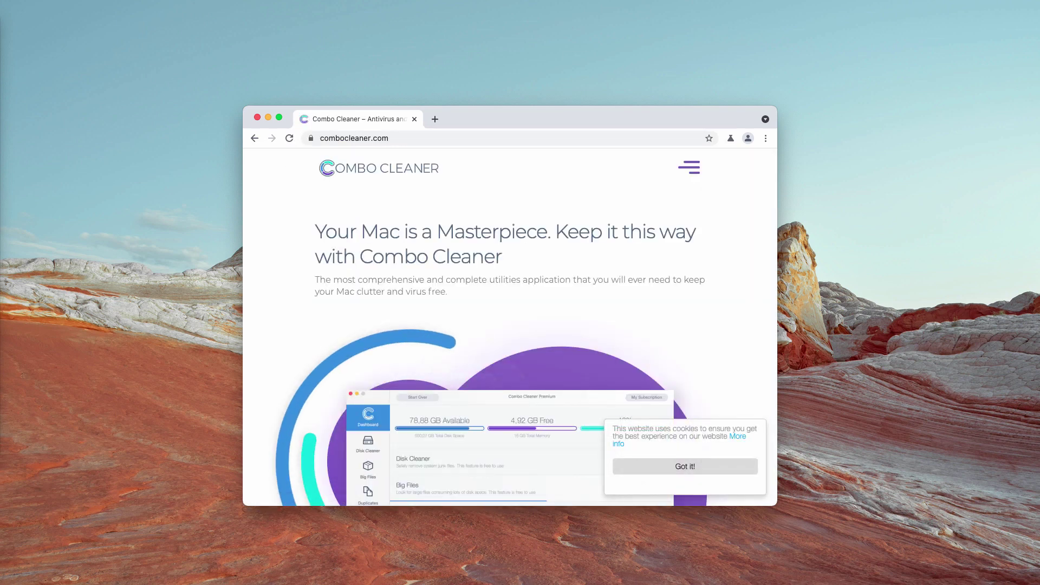
{"action": "left_click_drag", "start_coordinate": [550, 116], "coordinate": [543, 124]}
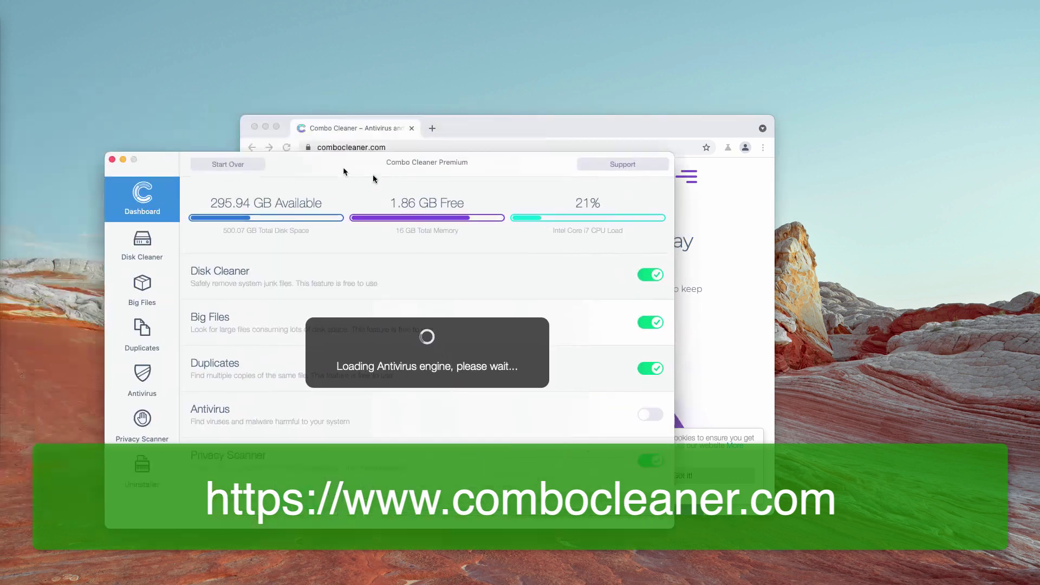
Step: Close the browser window and start Combo Scan once the antivirus engine loads
{"action": "left_click", "coordinate": [412, 130]}
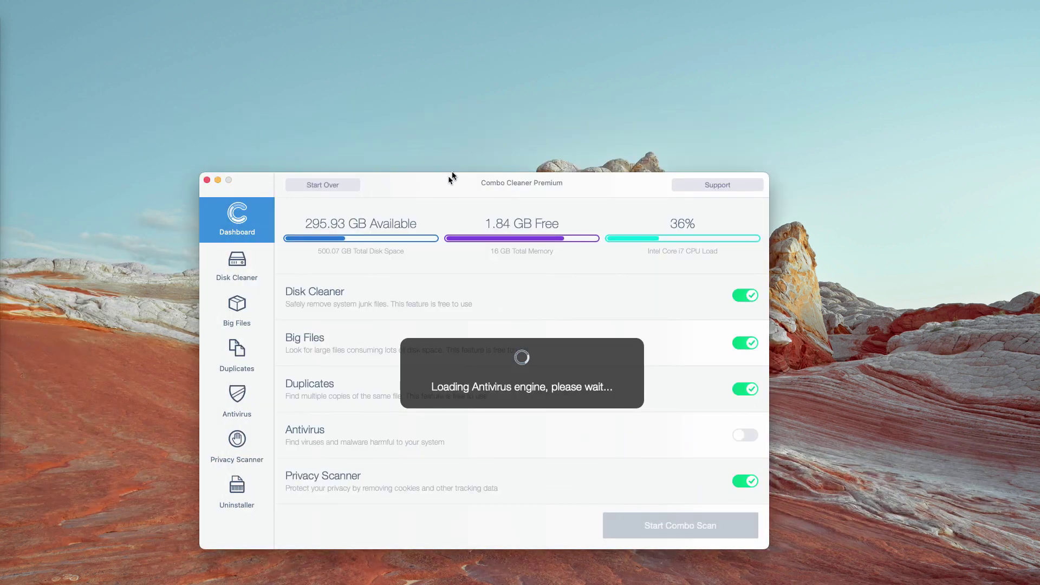
{"action": "left_click_drag", "start_coordinate": [448, 176], "coordinate": [494, 177]}
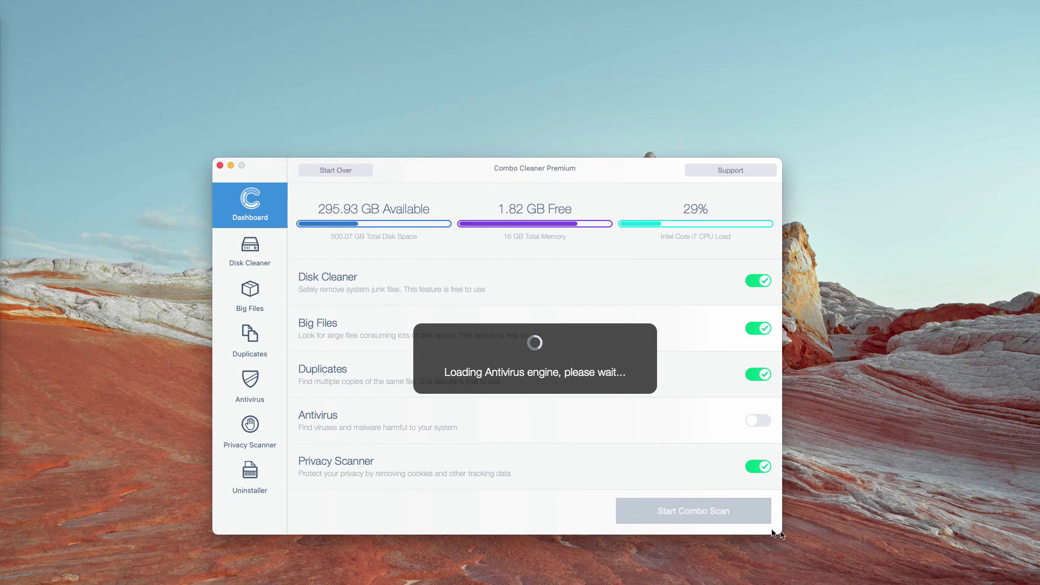
{"action": "left_click", "coordinate": [711, 514]}
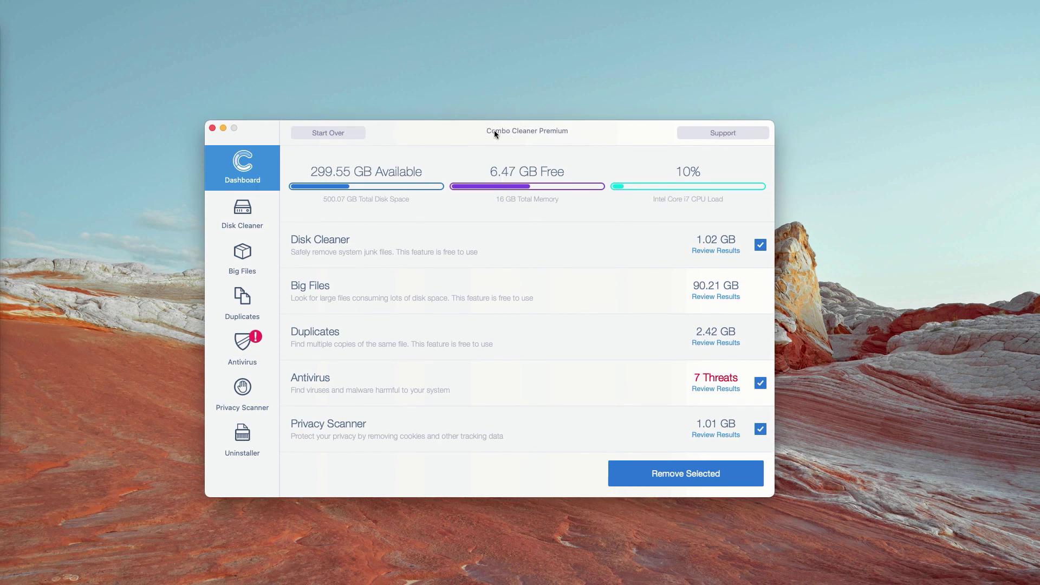
Step: View the Antivirus results listing the 7 infected adware installer files
{"action": "left_click_drag", "start_coordinate": [494, 131], "coordinate": [493, 134]}
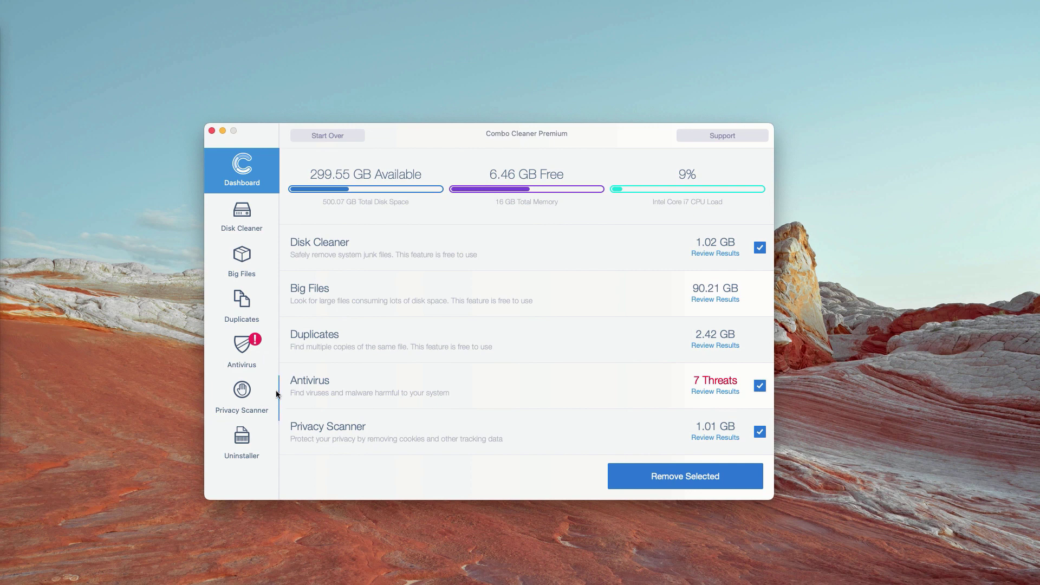
{"action": "left_click", "coordinate": [331, 386]}
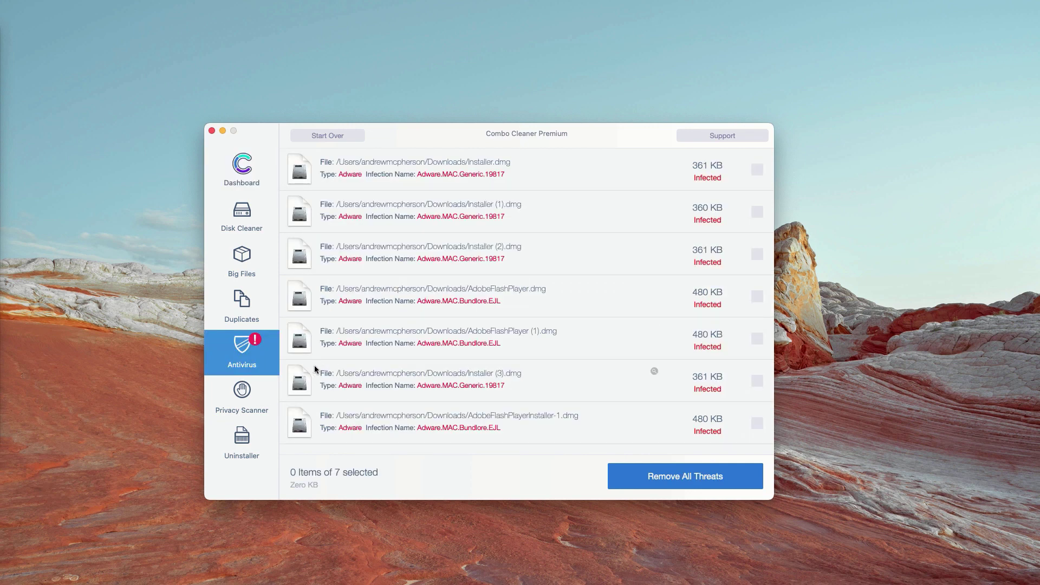
{"action": "left_click", "coordinate": [241, 168]}
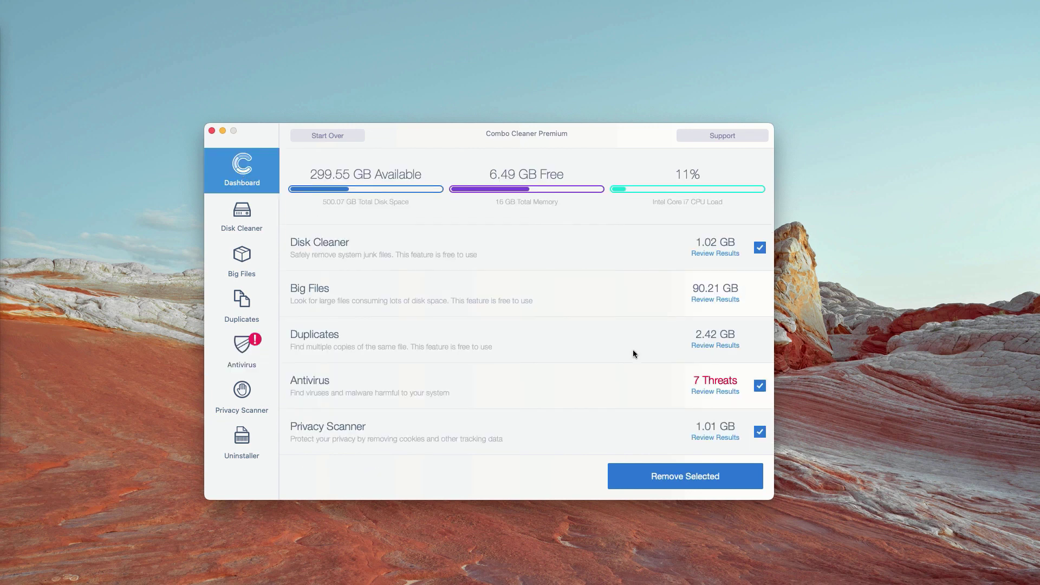
{"action": "left_click", "coordinate": [721, 395]}
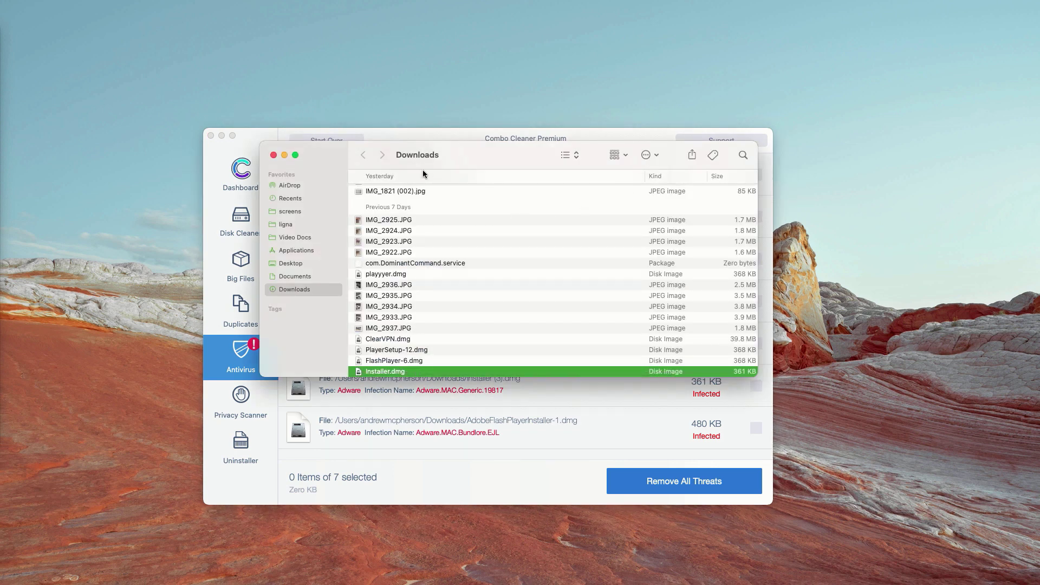
Step: Move Installer.dmg to the Trash and close the Downloads window
{"action": "scroll", "coordinate": [459, 353], "scroll_direction": "down", "scroll_amount": 3}
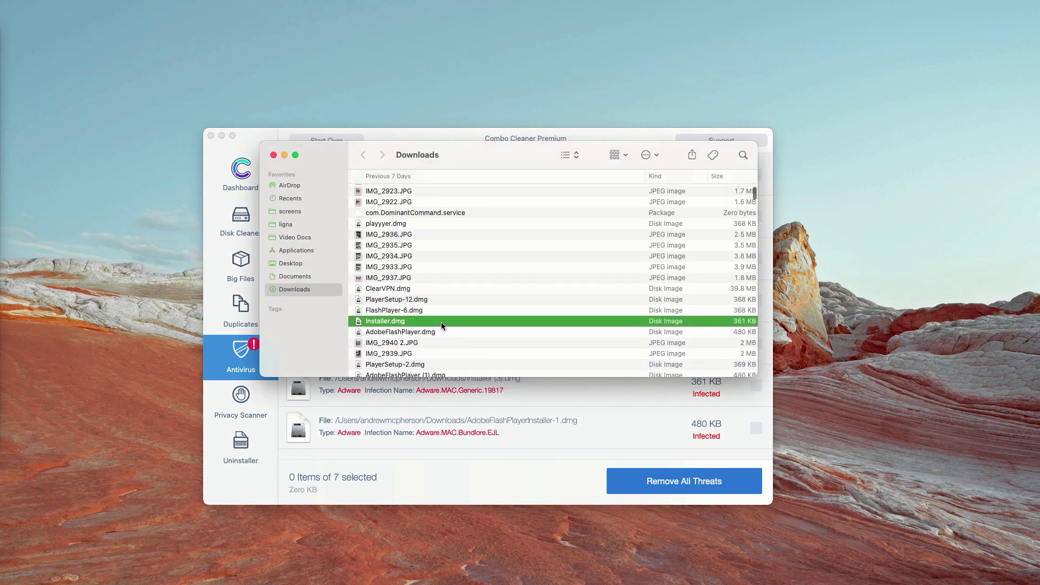
{"action": "right_click", "coordinate": [413, 324]}
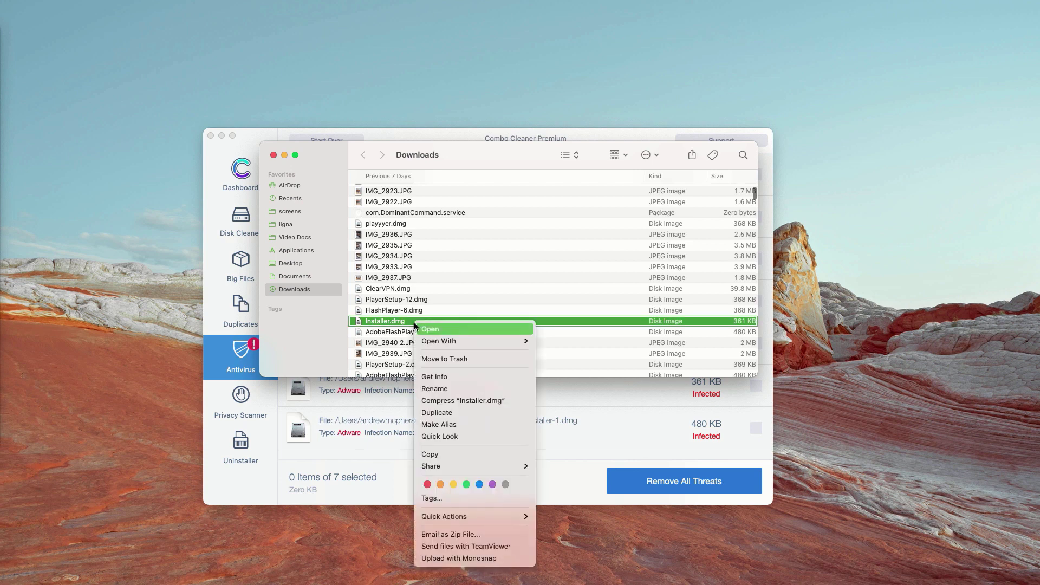
{"action": "left_click", "coordinate": [452, 355]}
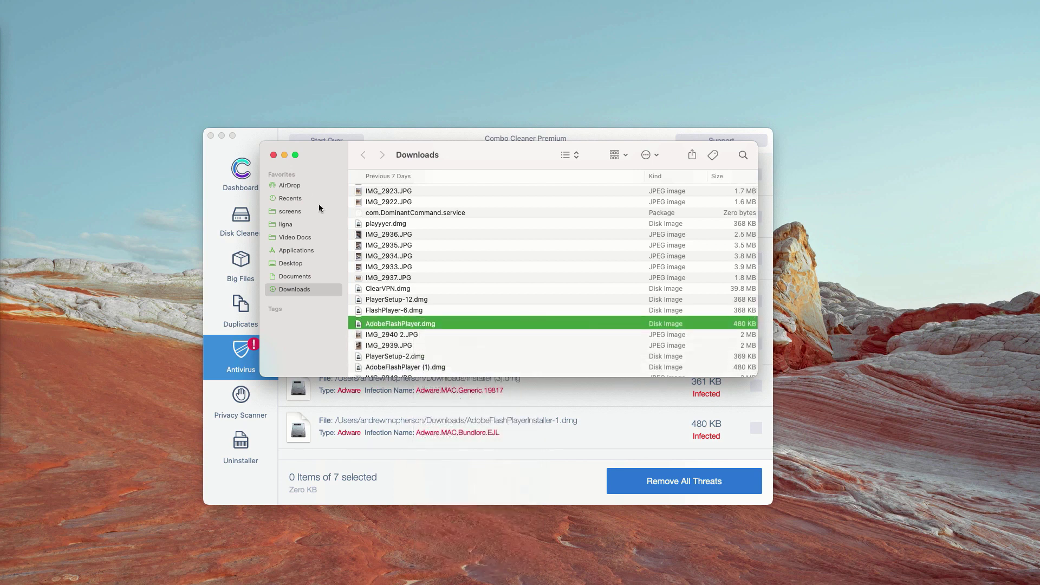
{"action": "left_click", "coordinate": [273, 156]}
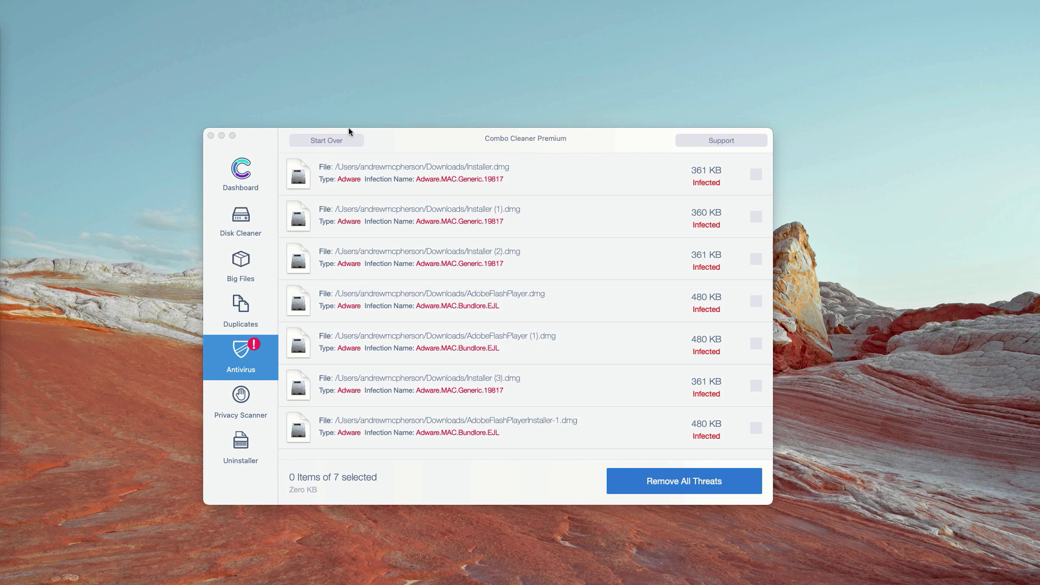
Step: Reveal Installer (1).dmg in Downloads, move it to the Trash, and close the window
{"action": "double_click", "coordinate": [653, 207]}
{"action": "right_click", "coordinate": [505, 373]}
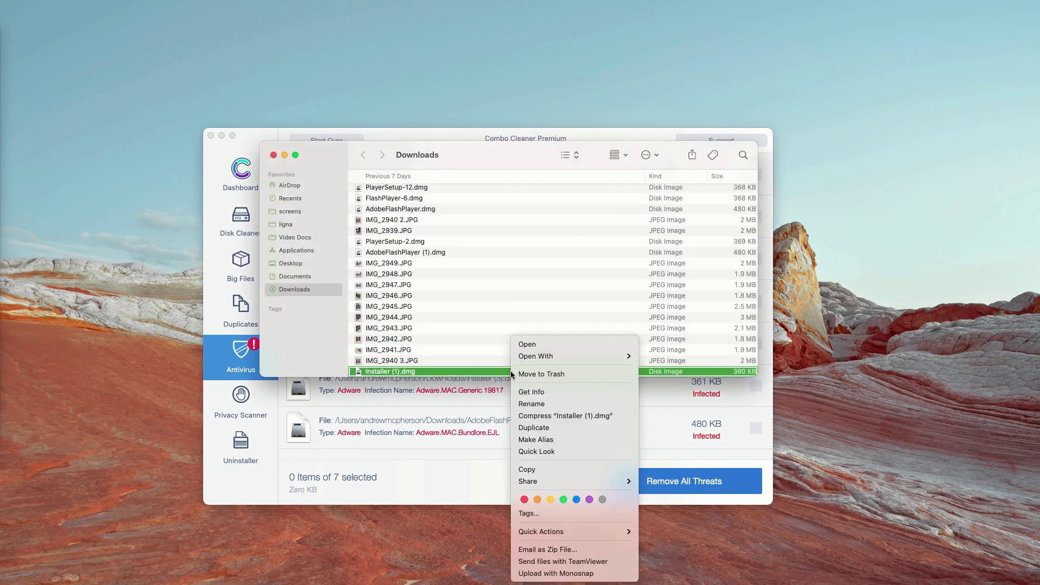
{"action": "left_click", "coordinate": [534, 373]}
{"action": "left_click", "coordinate": [273, 156]}
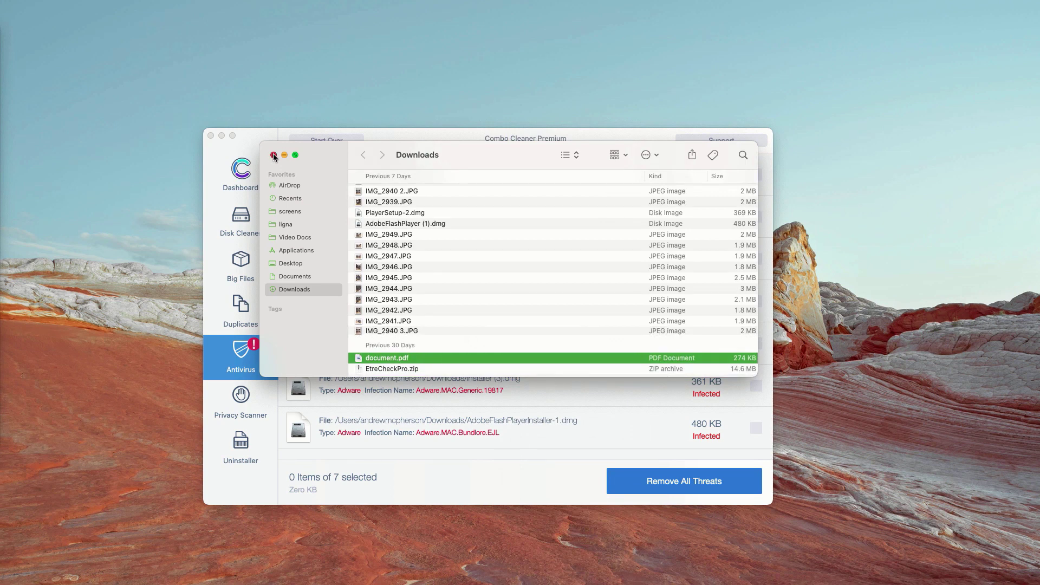